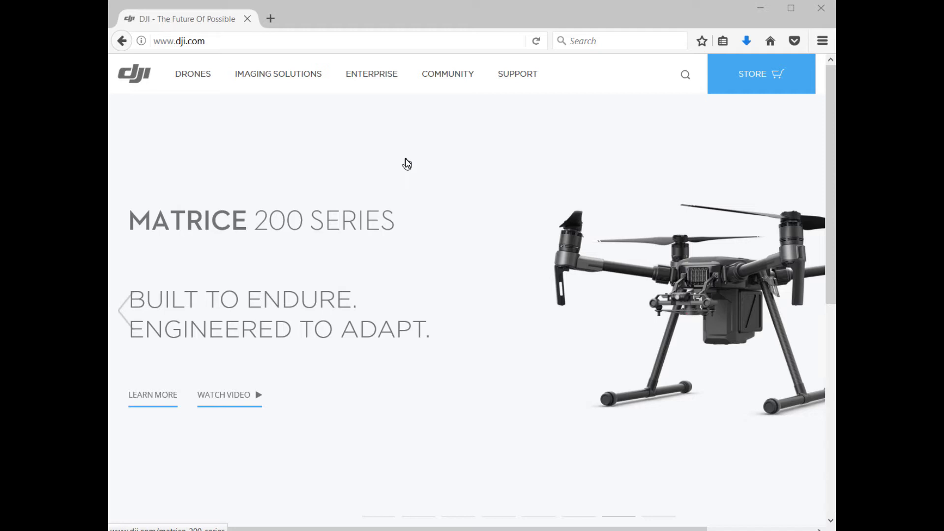
Navigate through DRONES > PHANTOM 3 SERIES to the Phantom 3 Advanced page and its DOWNLOADS section.
mouse_move(521, 78)
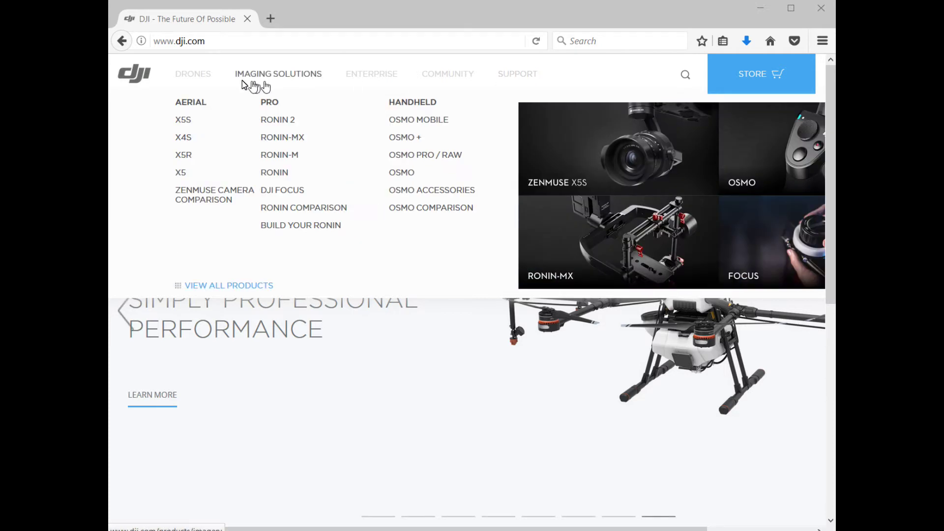
mouse_move(200, 80)
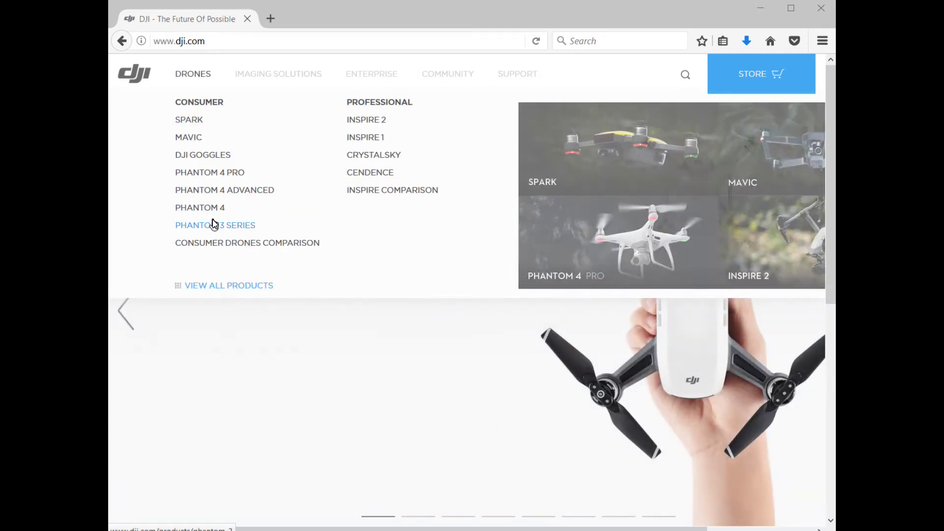
left_click(213, 226)
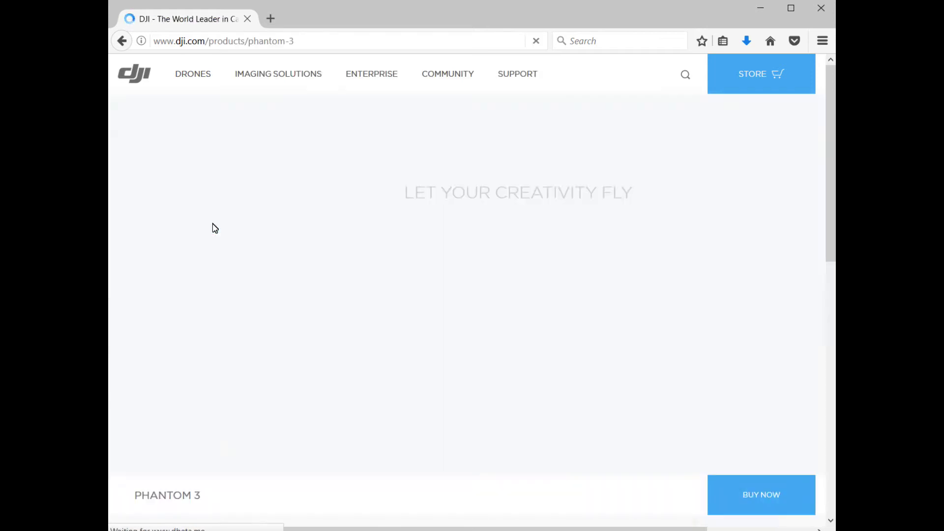
left_click(627, 349)
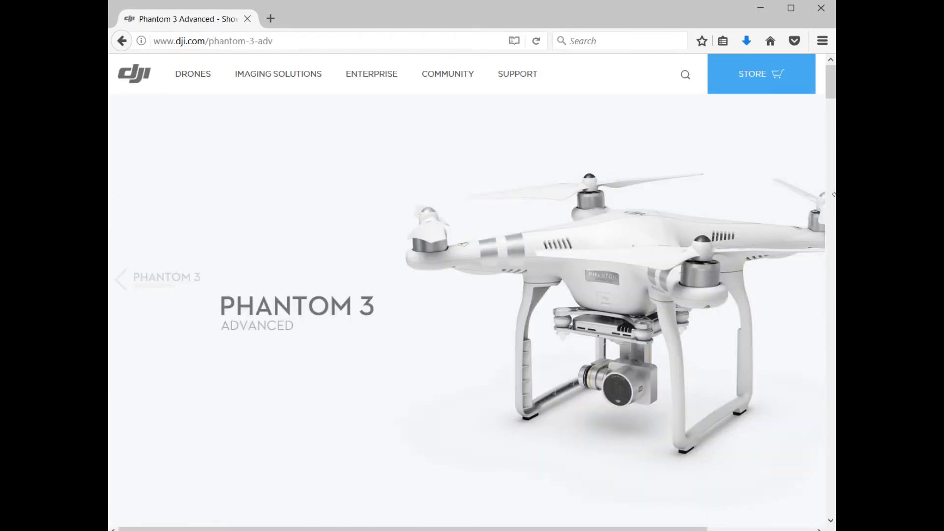
left_click_drag(832, 83, 832, 109)
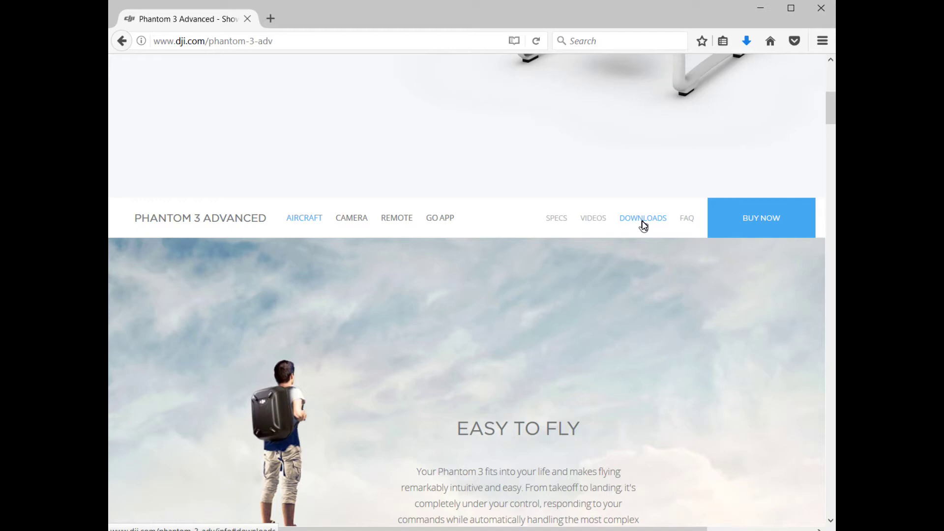
left_click(643, 219)
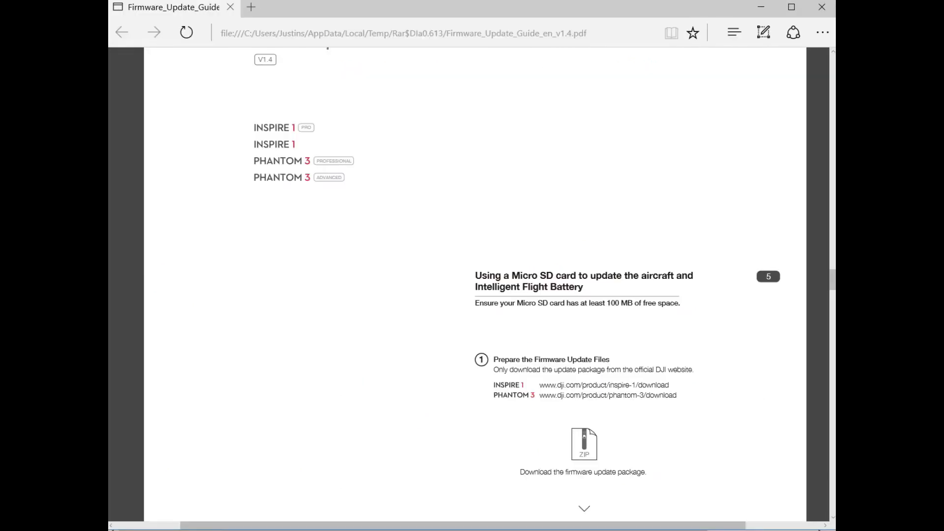
Scroll Firmware_Update_Guide_en_v1.4.pdf through pages 2–3 to page 4's DJI GO remote controller update.
scroll(828, 132, "down", 5)
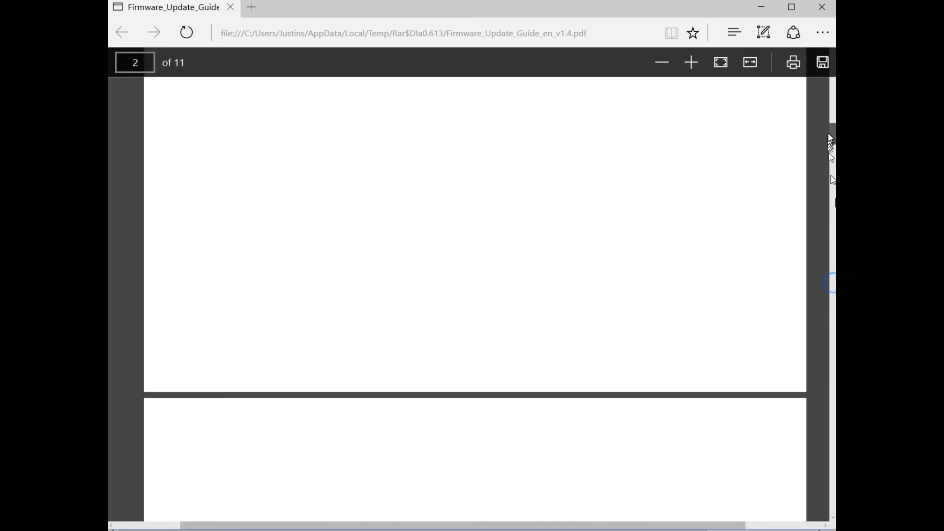
scroll(833, 120, "down", 5)
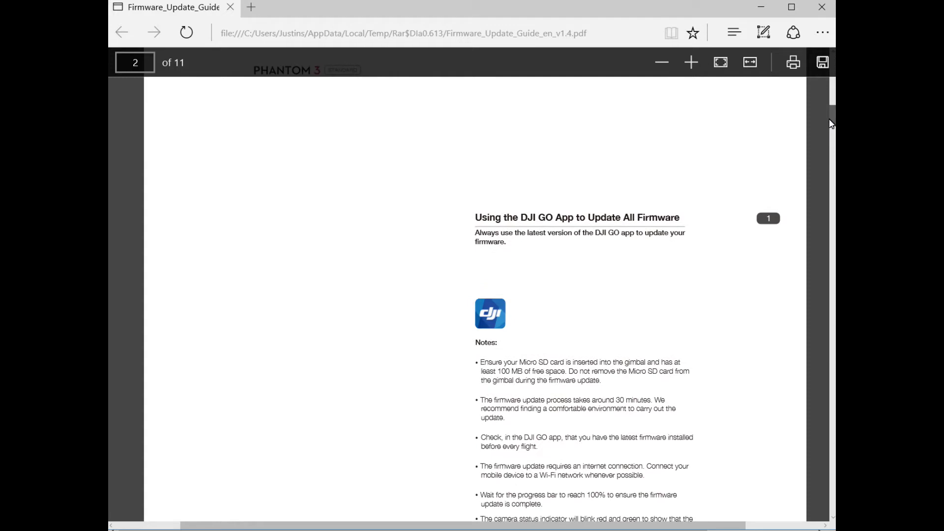
left_click_drag(831, 123, 831, 120)
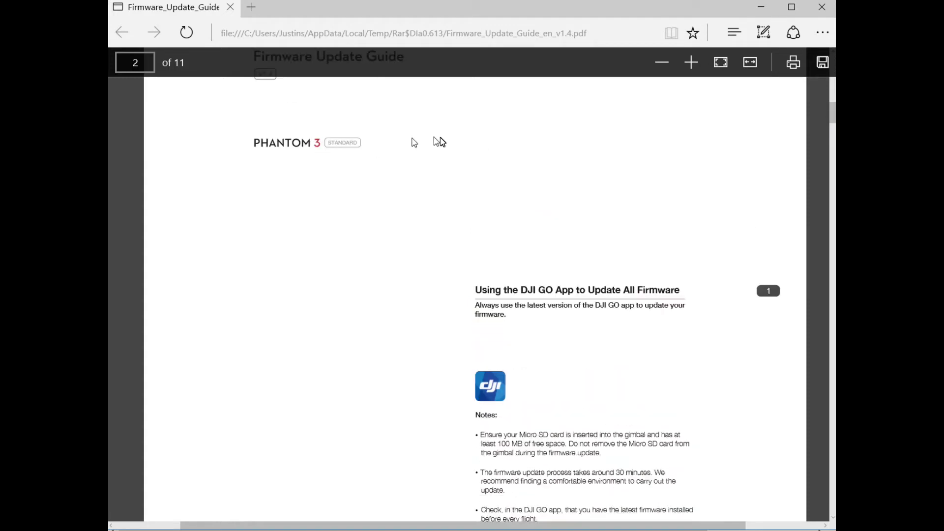
left_click_drag(833, 115, 830, 157)
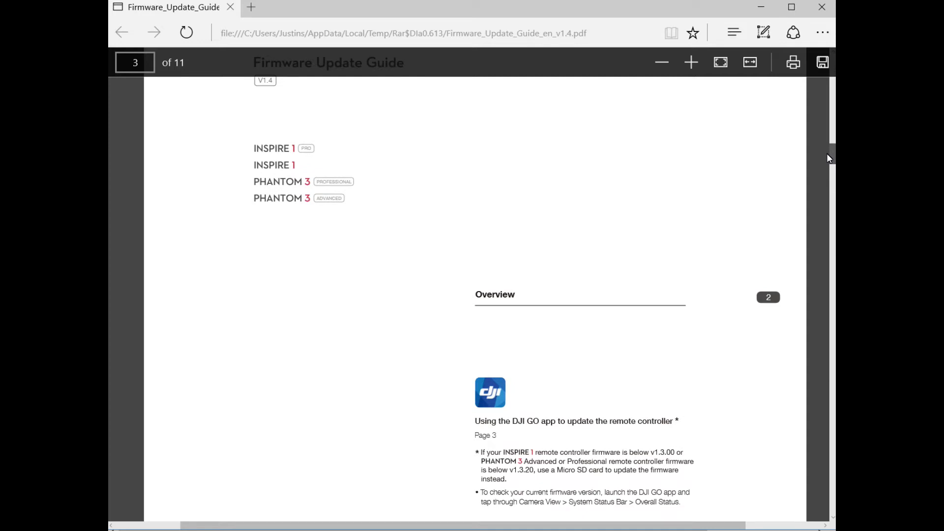
left_click_drag(827, 153, 828, 160)
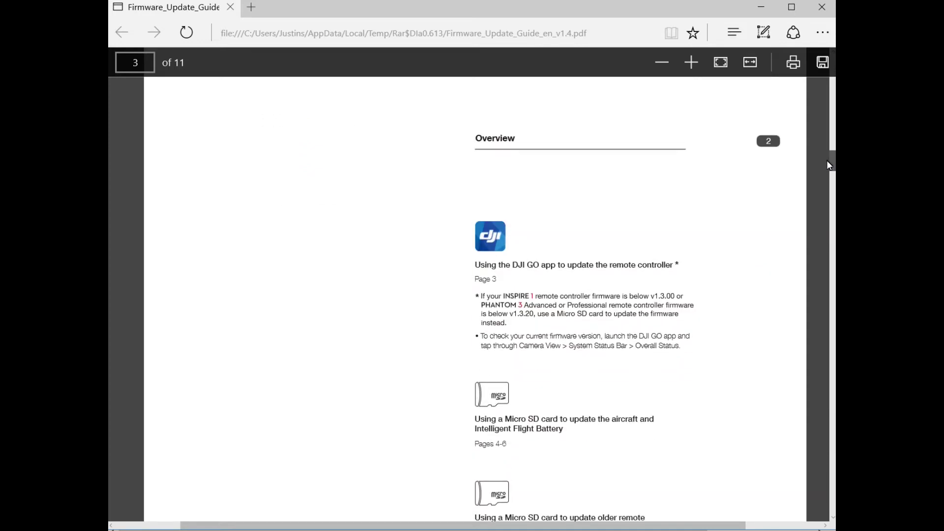
left_click_drag(828, 161, 827, 164)
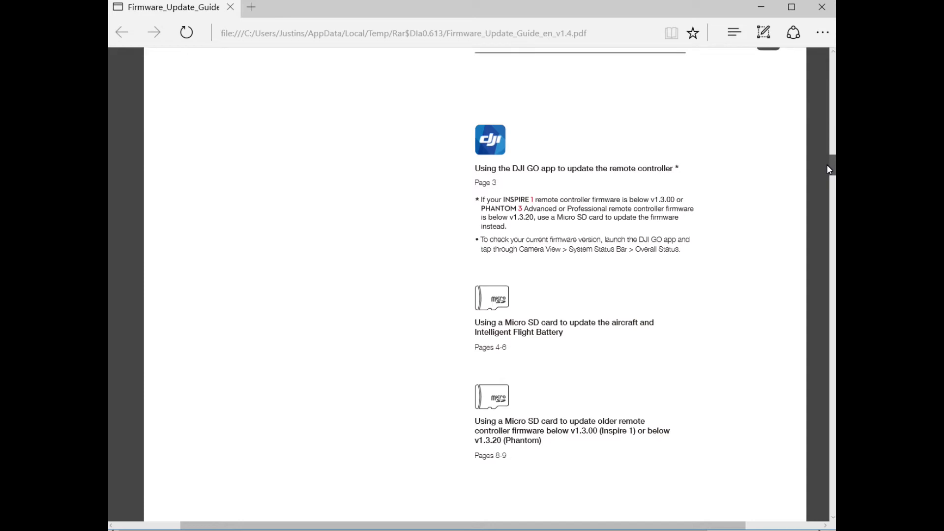
left_click_drag(827, 164, 825, 200)
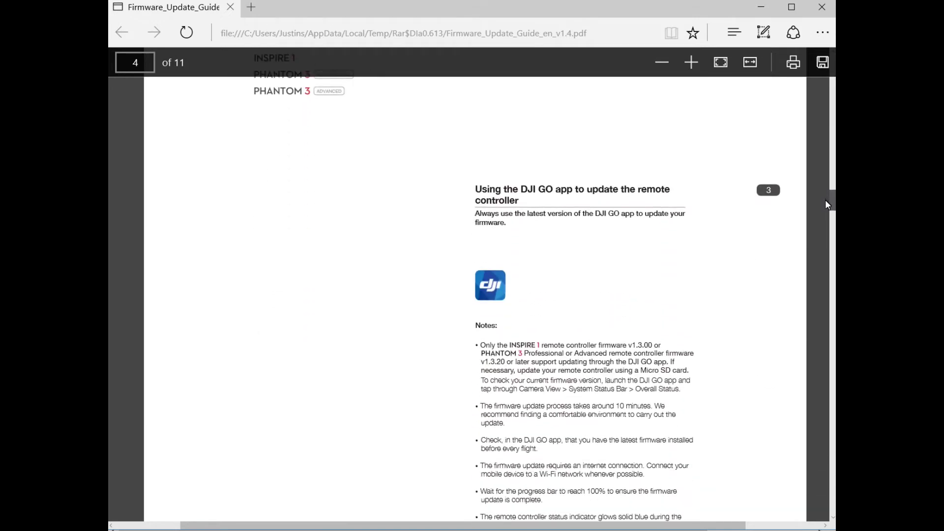
Scroll past page 4's notes and status indicators to page 5's Micro SD card method.
left_click_drag(826, 200, 826, 209)
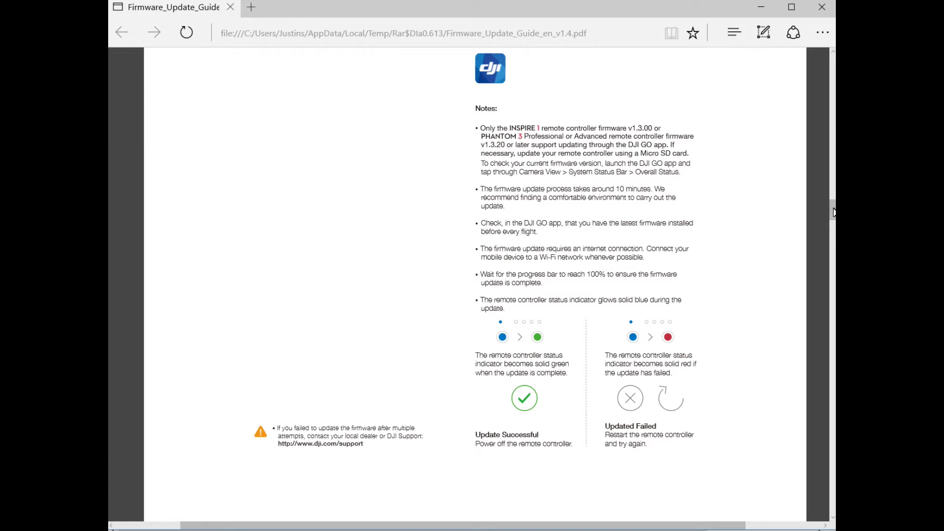
left_click_drag(833, 212, 831, 251)
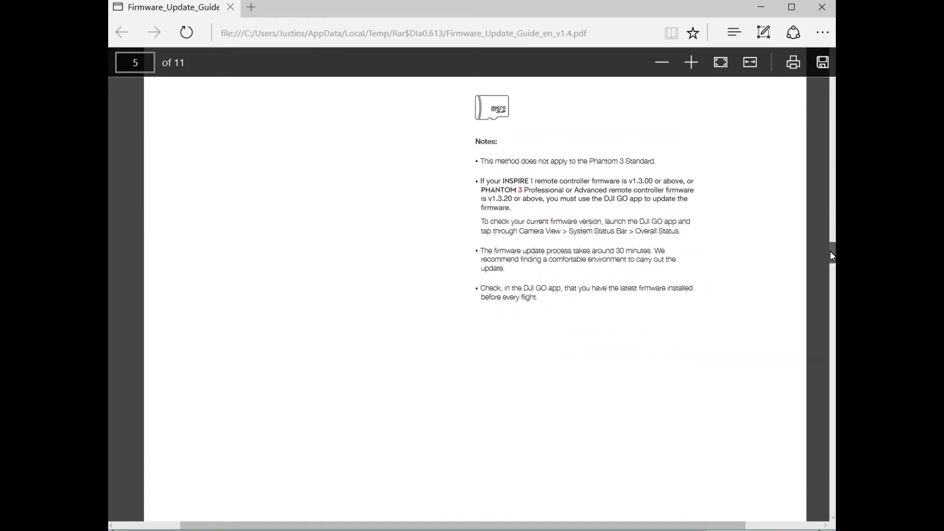
Scroll through pages 5–6 to the 'Update the Aircraft and Intelligent Flight Battery' step.
left_click_drag(831, 251, 830, 297)
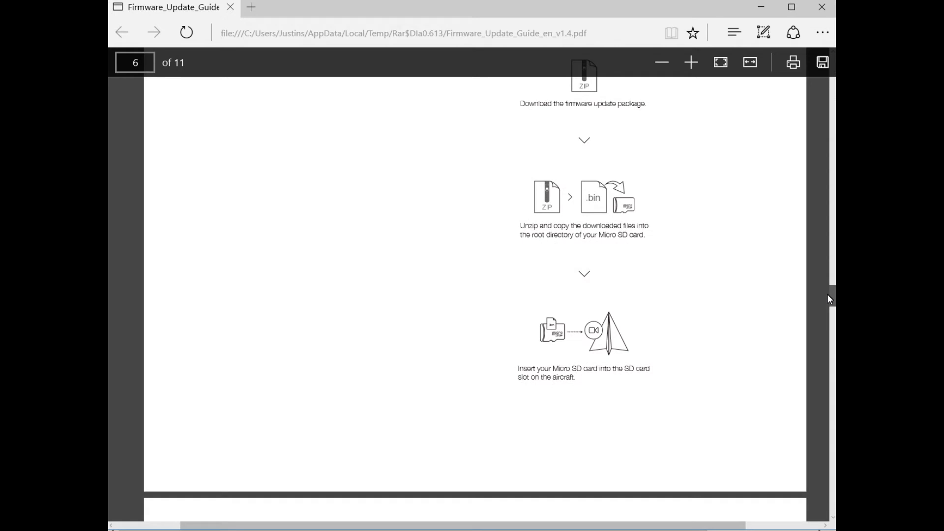
left_click_drag(828, 295, 829, 337)
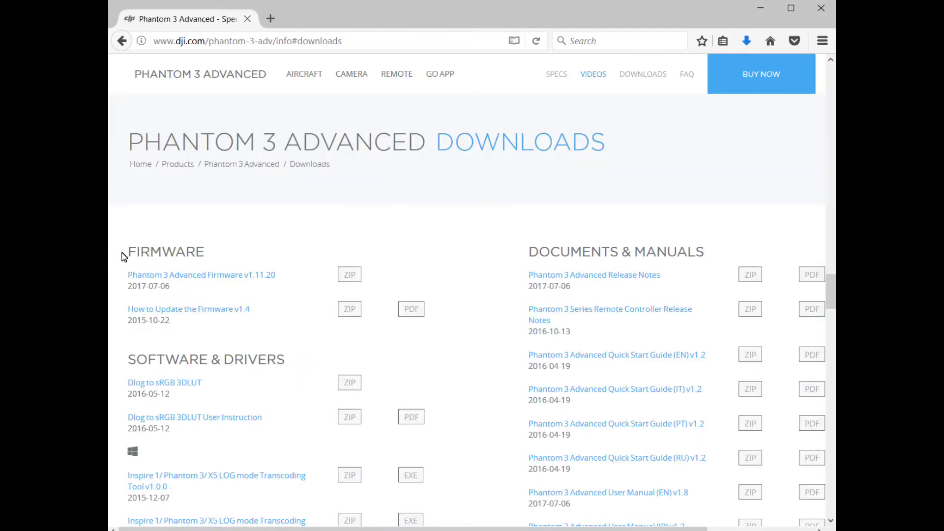
Save the firmware v1.11.20 ZIP as P3A_FW_V01.11.0020.bin.zip and show the downloads list.
left_click(344, 280)
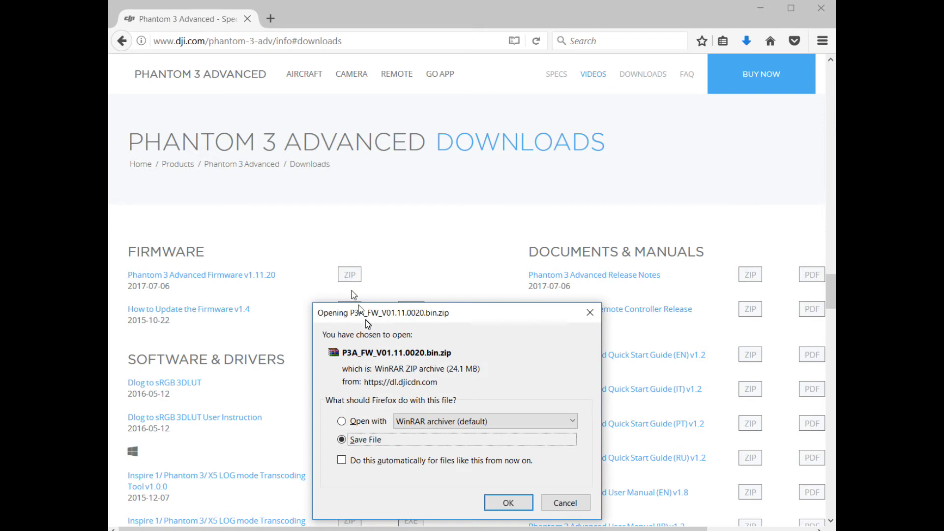
left_click(502, 504)
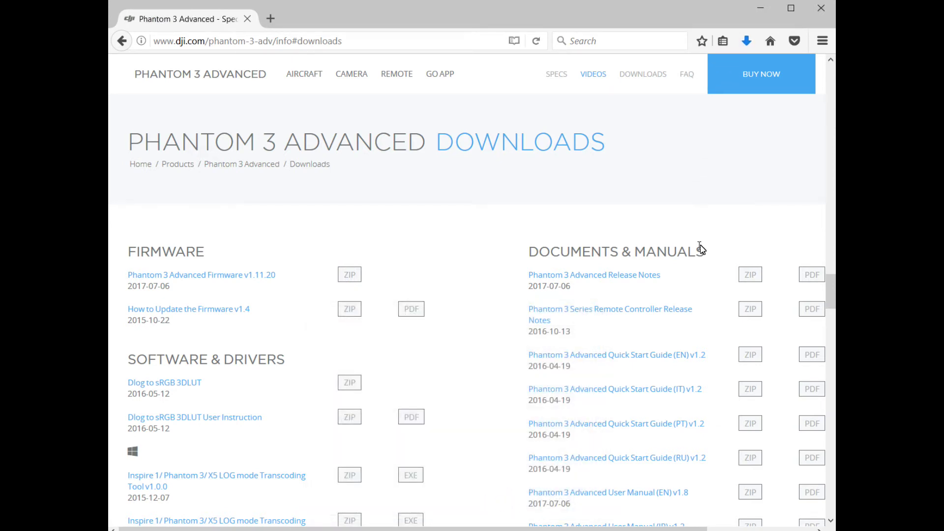
left_click(746, 41)
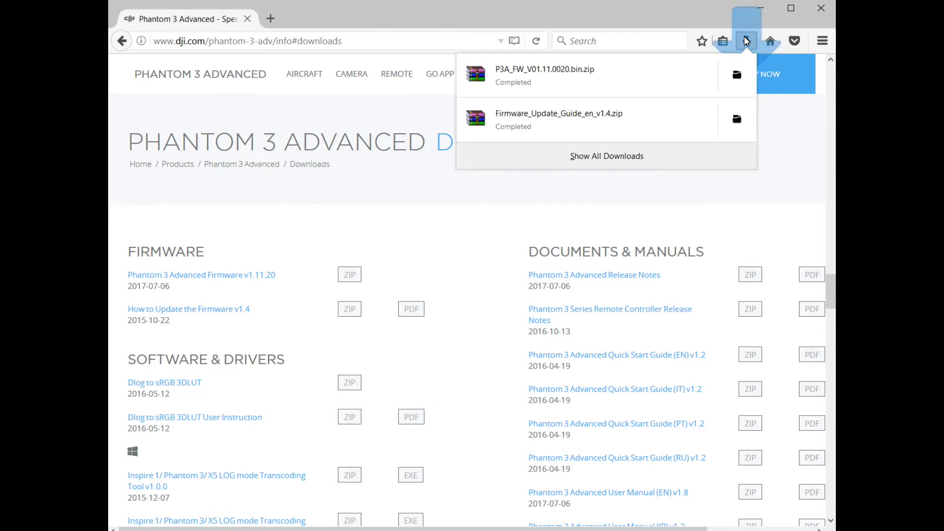
Open the downloaded firmware zip in WinRAR and dismiss the licence reminder.
left_click(657, 87)
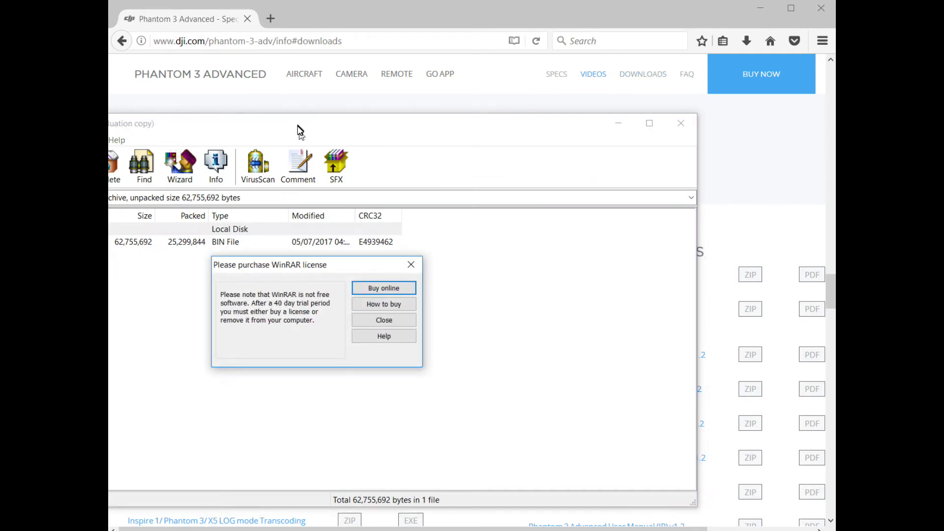
left_click(378, 321)
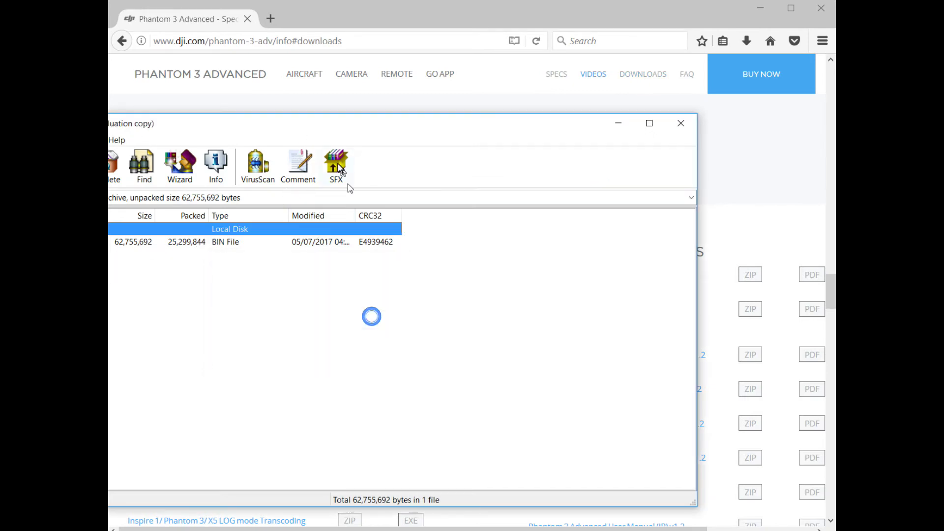
left_click_drag(317, 129, 492, 108)
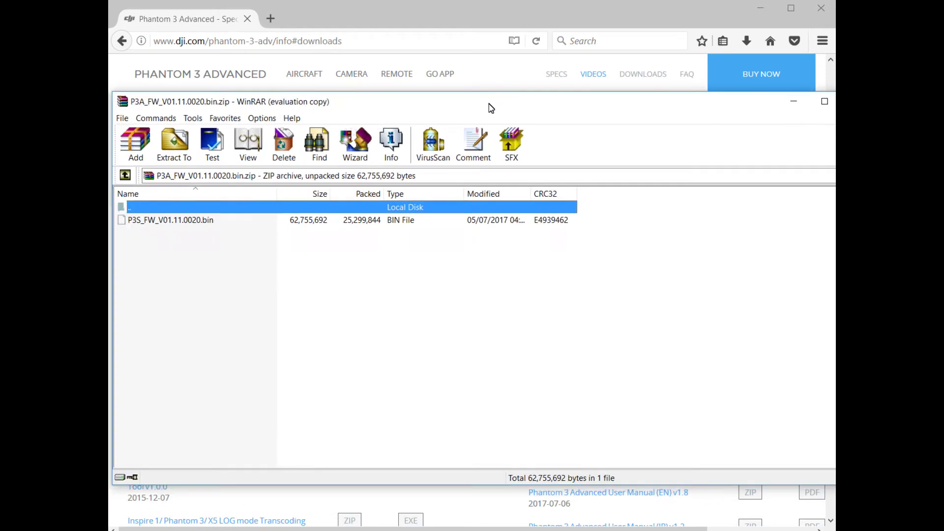
Extract P3S_FW_V01.11.0020.bin into a new Downloads\P3A_FW folder.
left_click(165, 222)
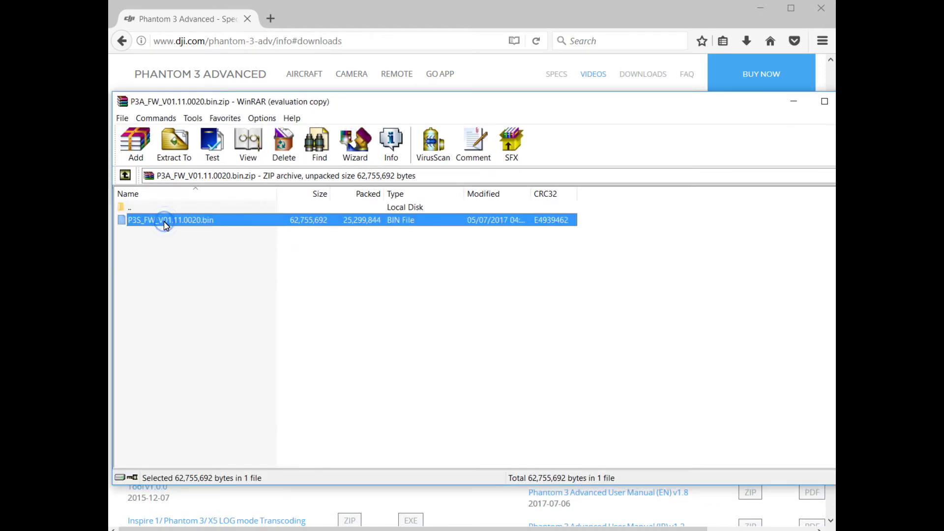
left_click(174, 147)
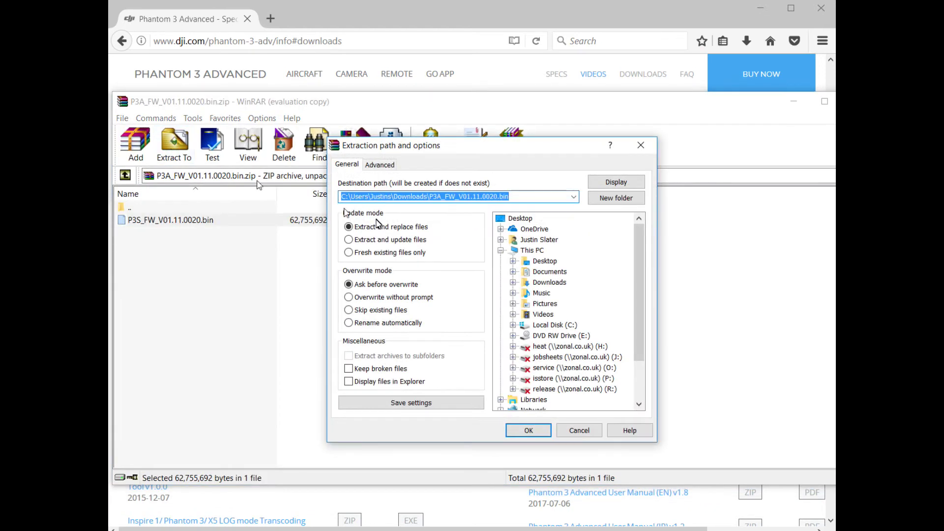
left_click(529, 199)
key("BackSpace")
key("BackSpace")
key("BackSpace")
key("BackSpace")
key("BackSpace")
key("BackSpace")
key("BackSpace")
key("BackSpace")
key("BackSpace")
key("BackSpace")
key("BackSpace")
key("BackSpace")
key("BackSpace")
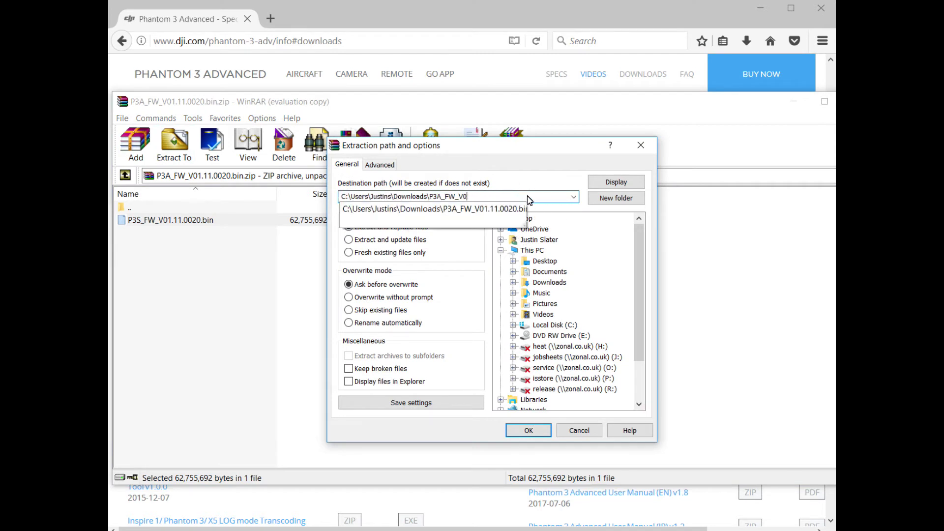
key("BackSpace")
key("BackSpace")
key("BackSpace")
key("BackSpace")
key("BackSpace")
type("FW")
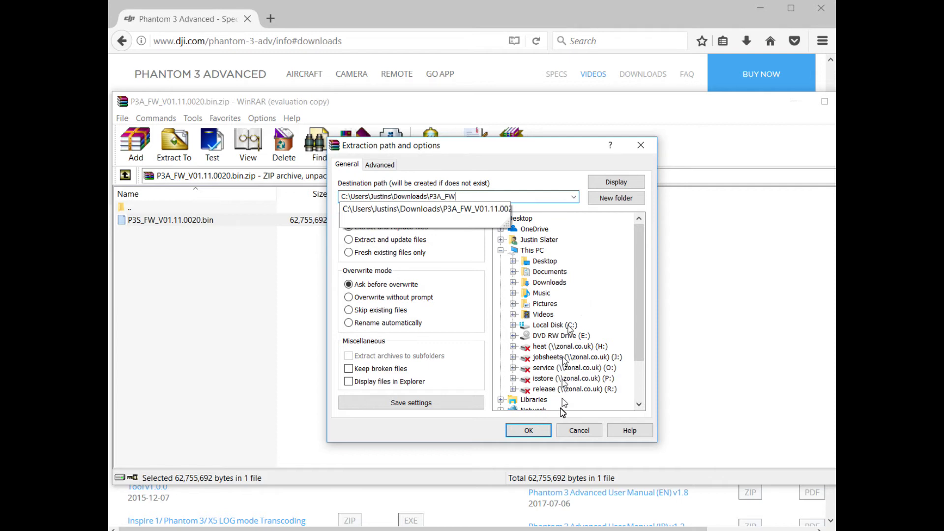
left_click(530, 430)
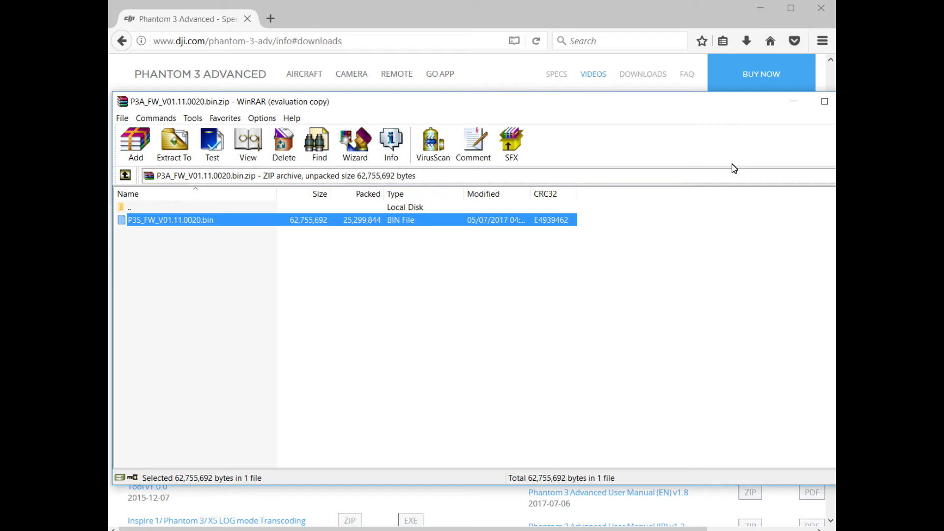
left_click(761, 8)
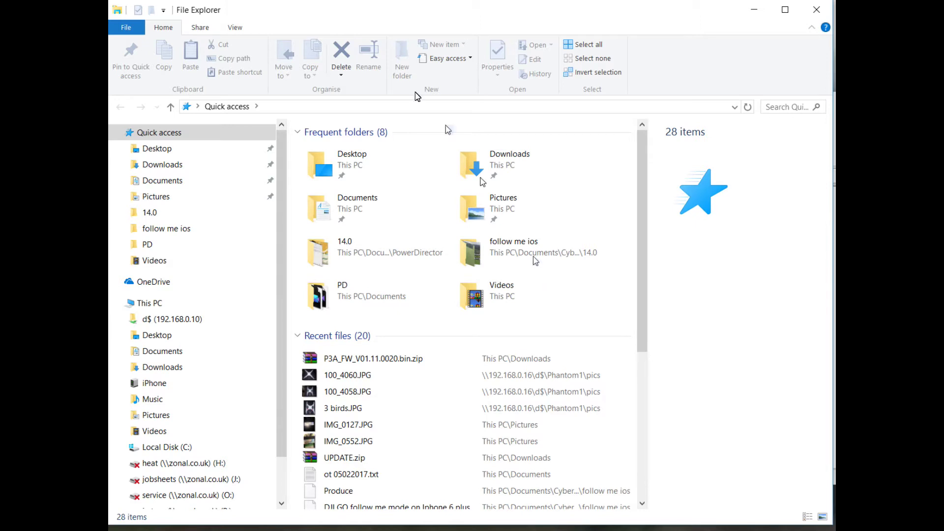
Open Downloads > P3A_FW and select the extracted P3S_FW_V01.11.0020.bin file.
left_click(184, 164)
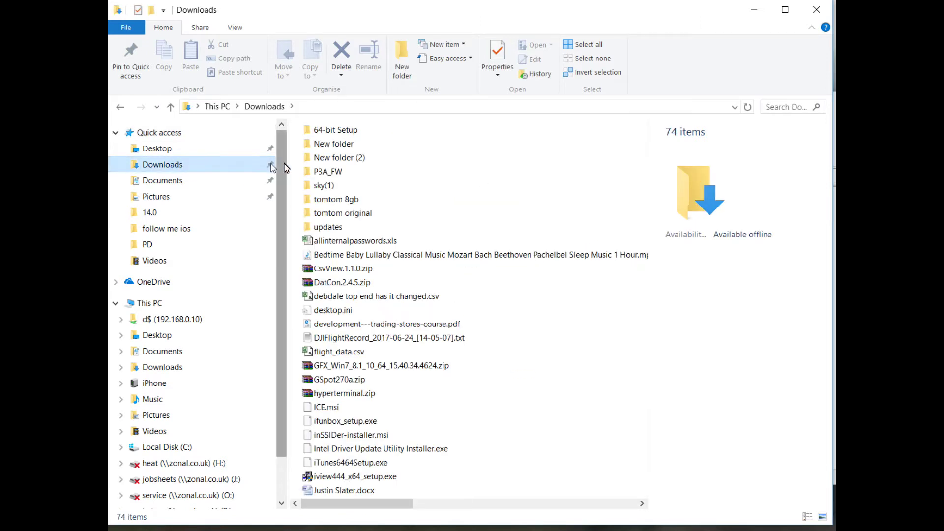
double_click(329, 172)
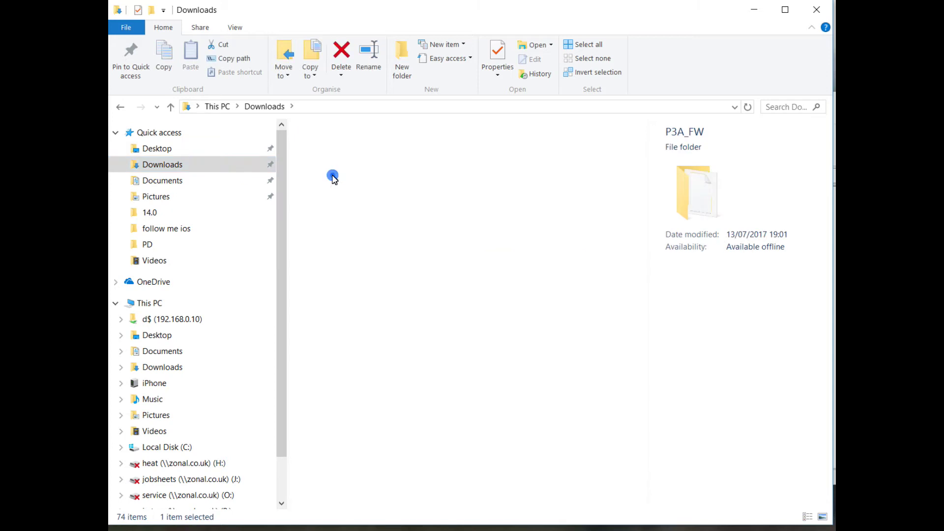
left_click(327, 150)
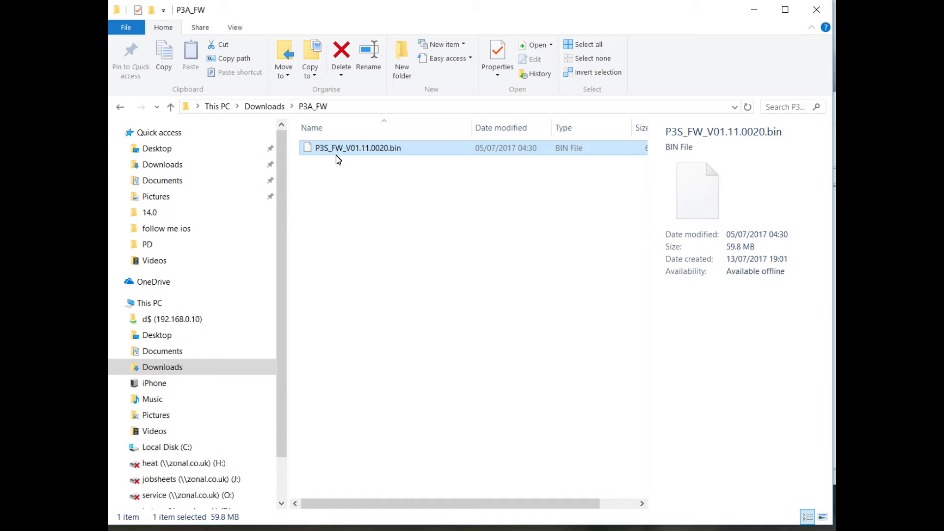
scroll(192, 393, "down", 4)
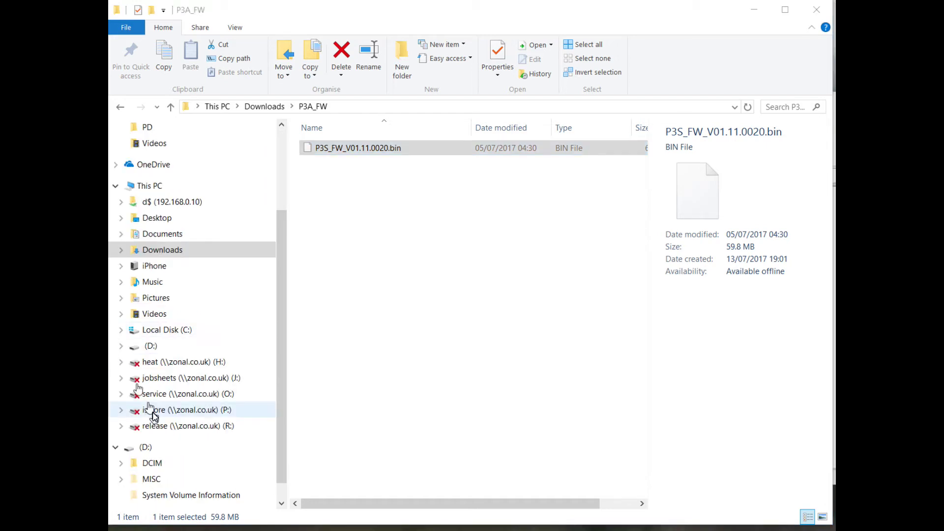
Copy P3S_FW_V01.11.0020.bin from P3A_FW and paste it into the D: drive root.
left_click(154, 448)
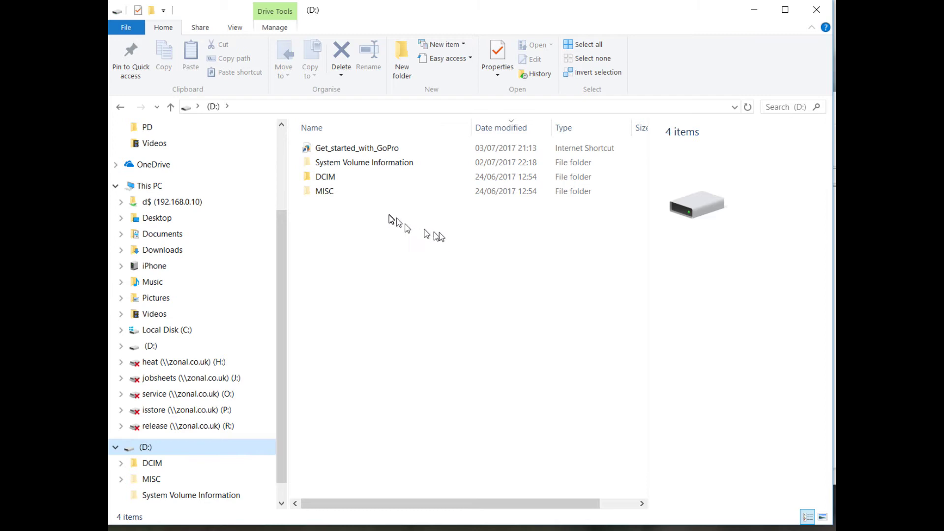
left_click(282, 158)
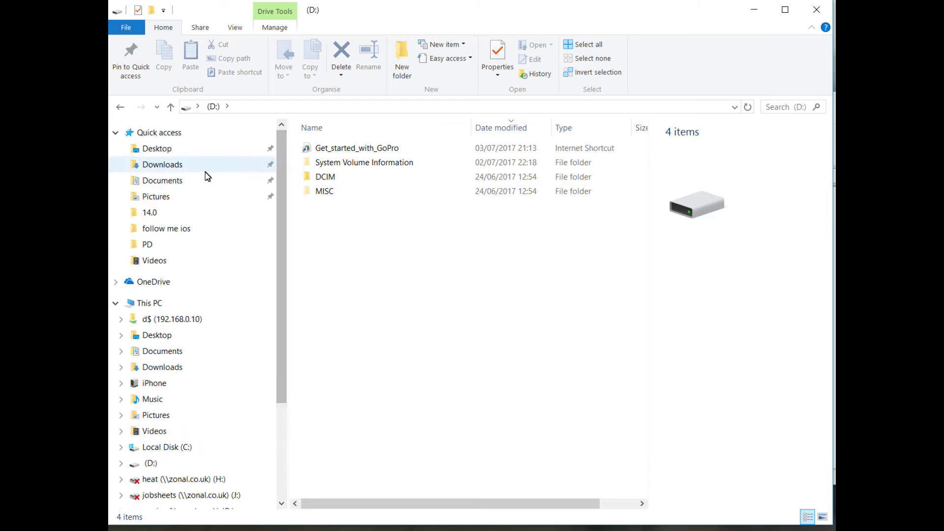
left_click(191, 171)
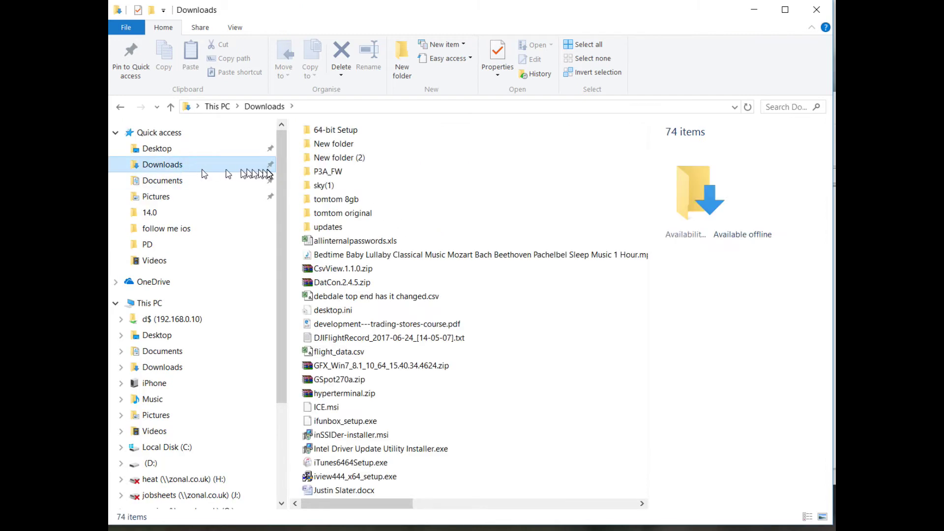
double_click(307, 171)
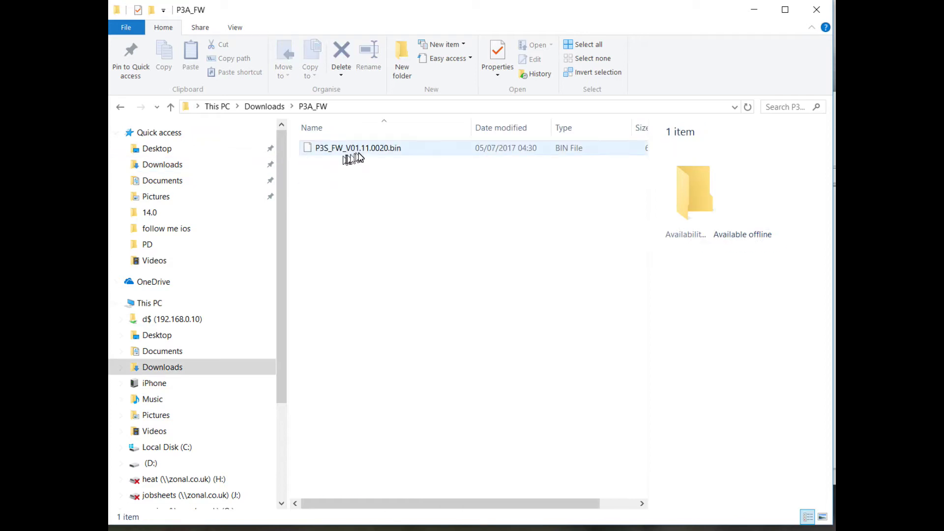
left_click(356, 153)
key("ctrl+c")
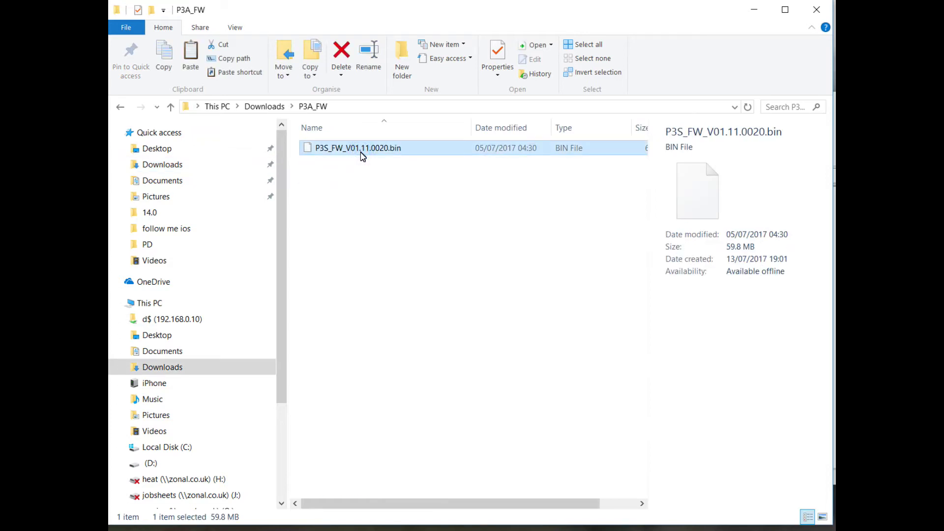
left_click(153, 465)
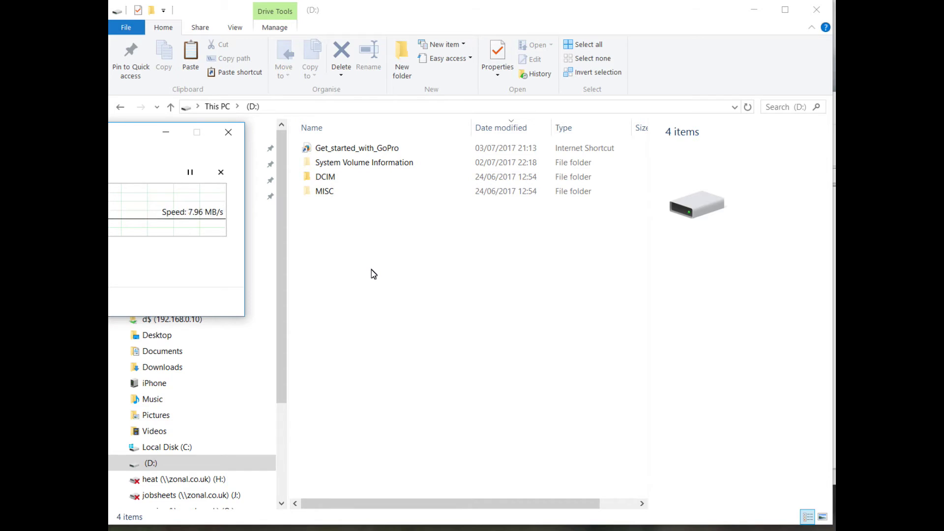
left_click_drag(142, 142, 382, 118)
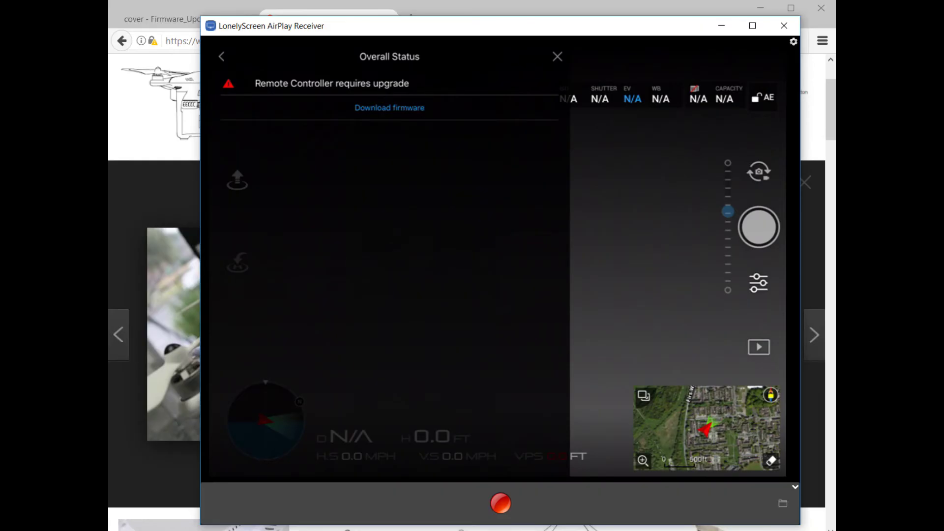
Download remote controller firmware 1.9.2 in DJI GO and start upgrading from 1.8.0.
right_click(407, 519)
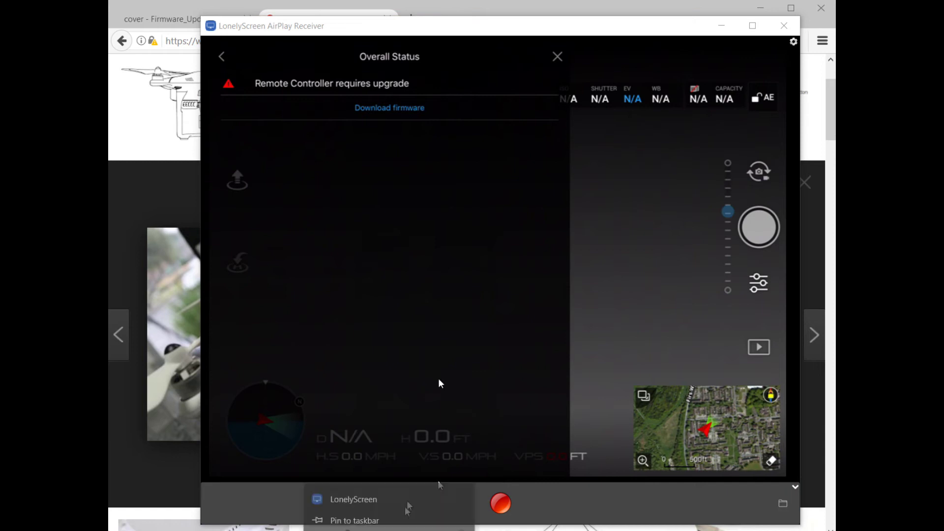
left_click(424, 107)
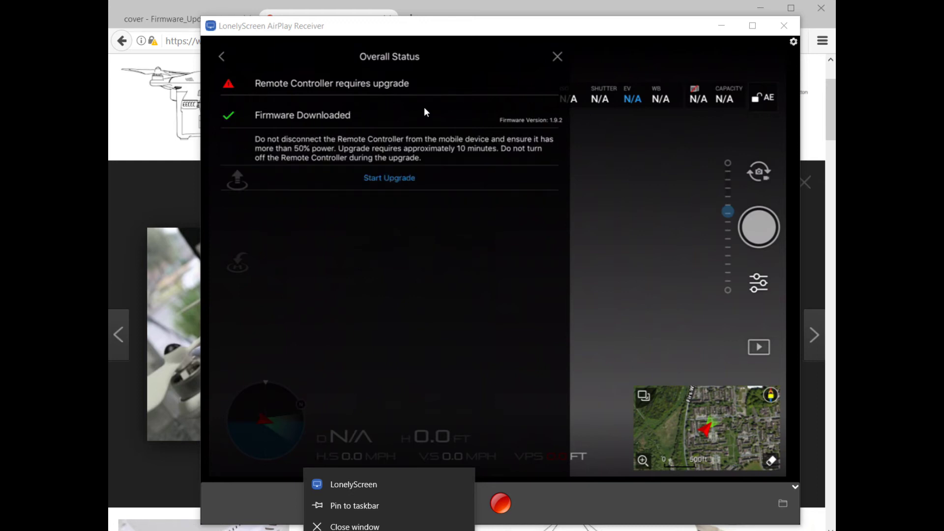
left_click(402, 179)
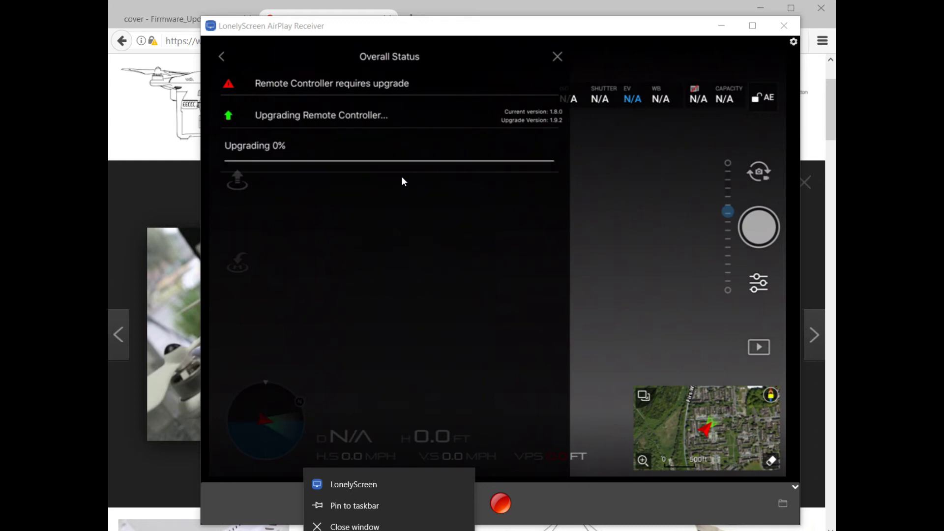
left_click(406, 209)
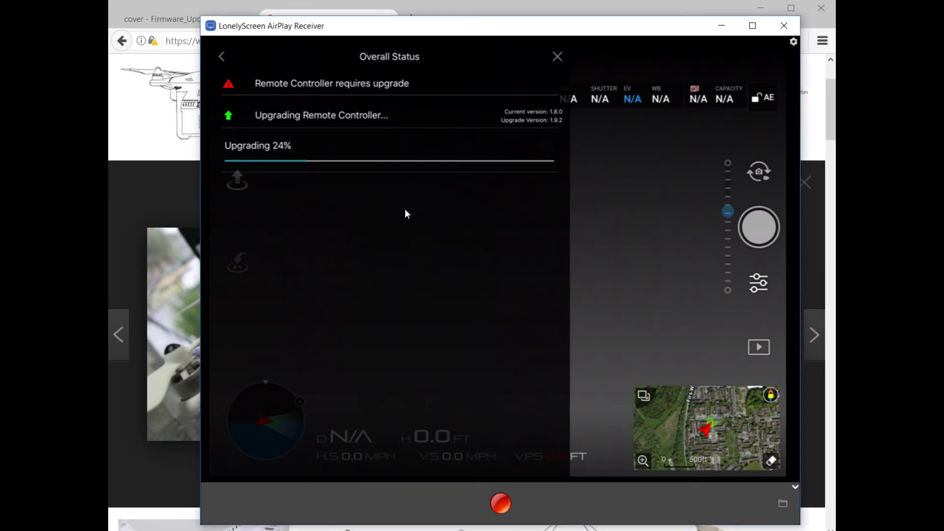